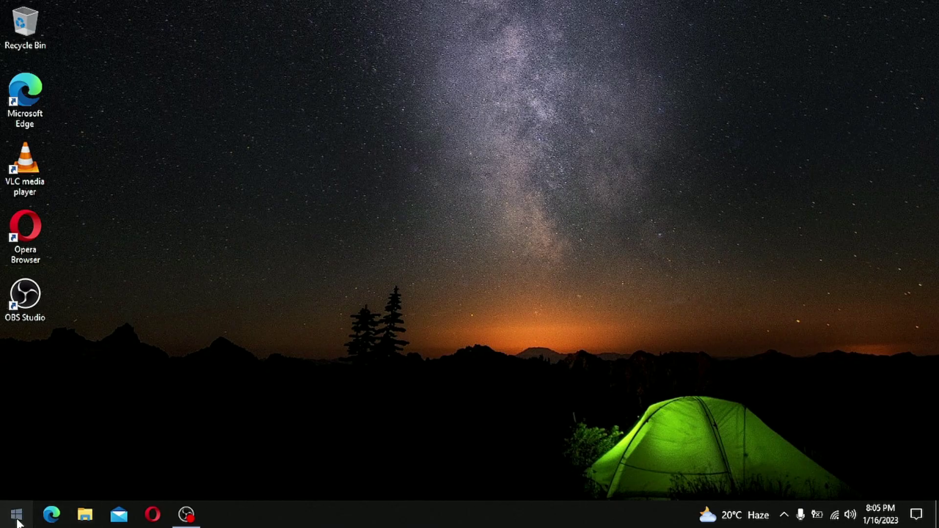
Step: From Start search, reach Family & other users and add someone without their sign-in information
click(17, 515)
text(add)
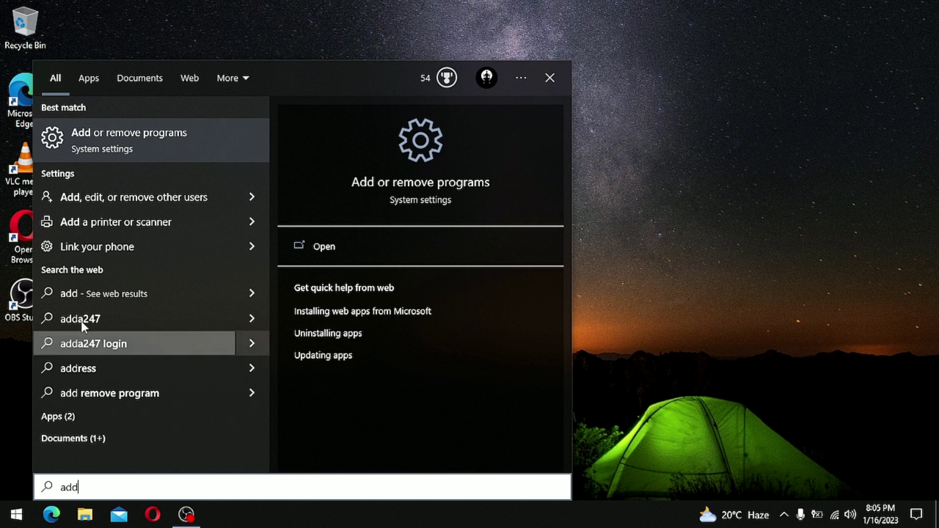
click(145, 198)
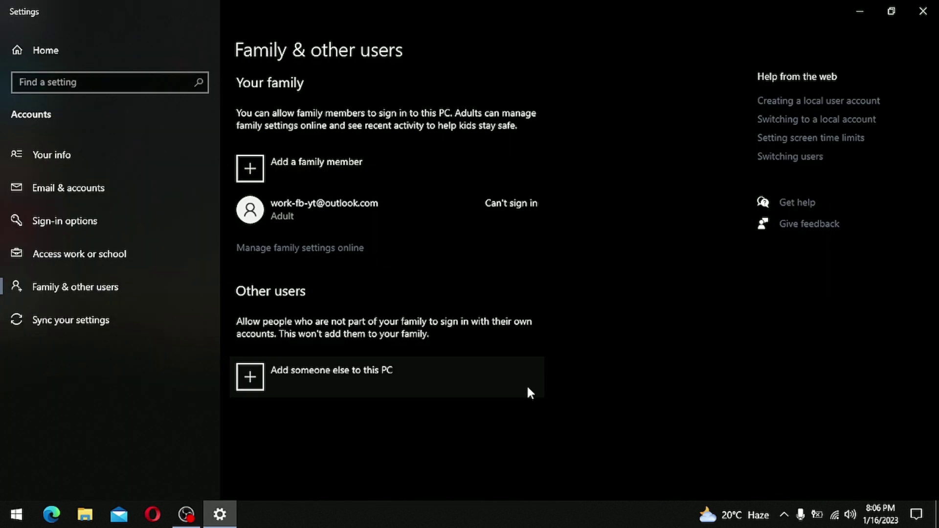
click(250, 382)
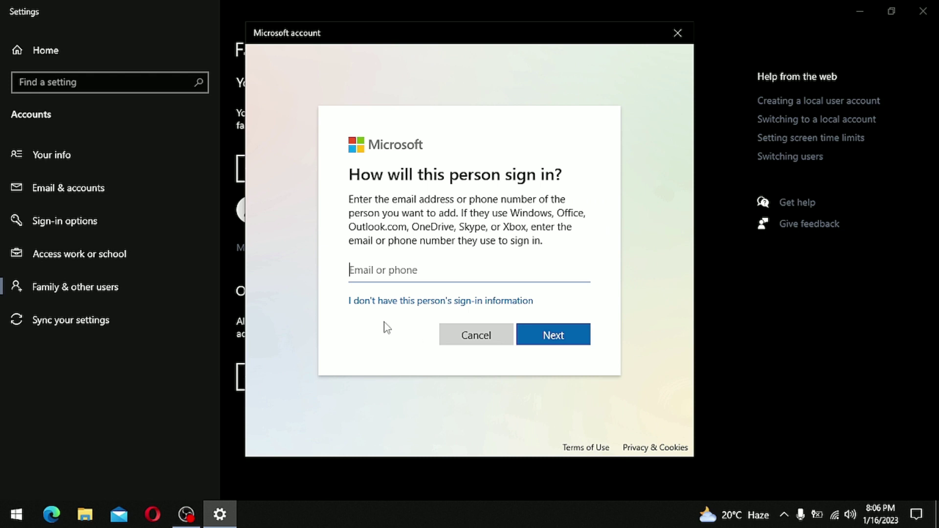
click(400, 301)
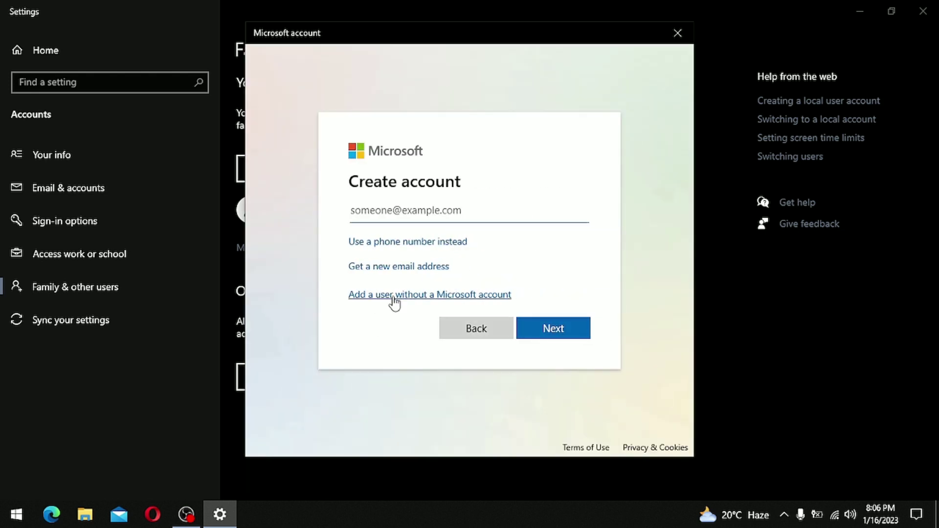
Step: Create local user TIS with a password and the first pet's name security question, then submit
click(394, 302)
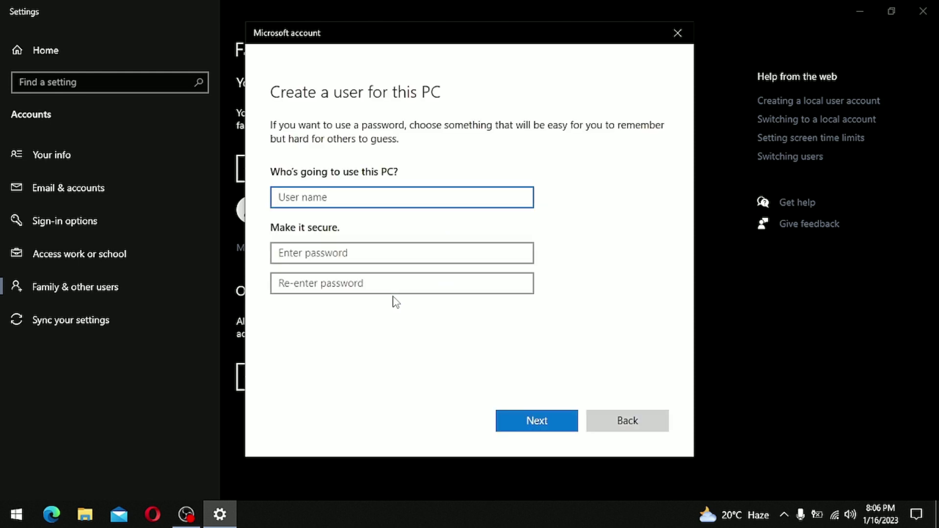
text(TIS)
click(380, 250)
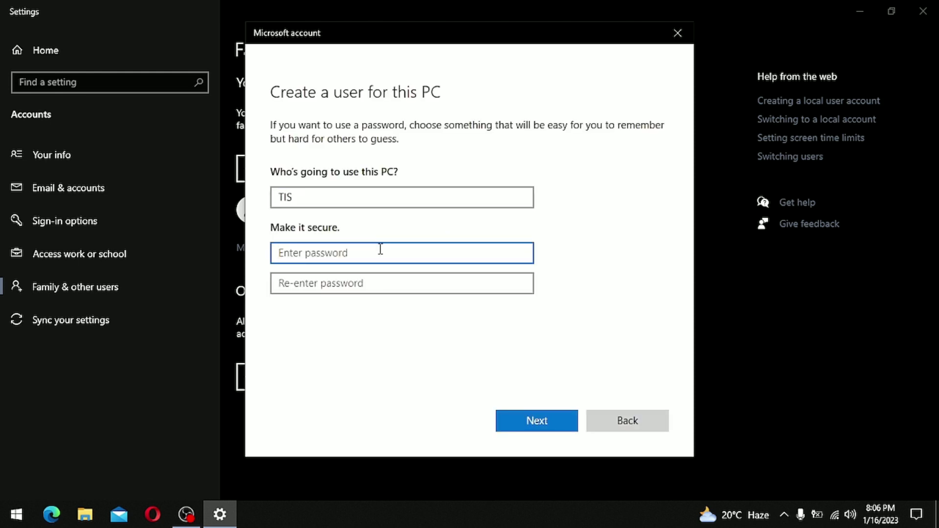
click(364, 278)
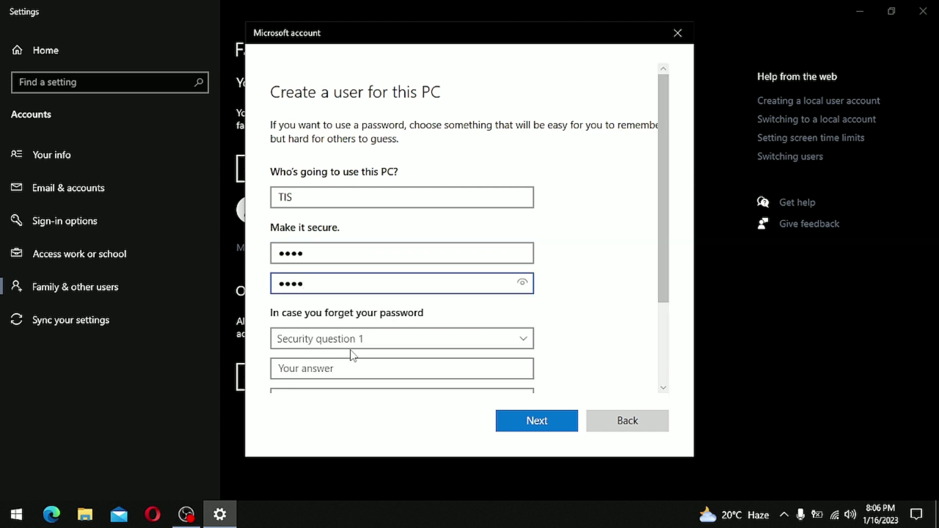
click(371, 331)
click(391, 354)
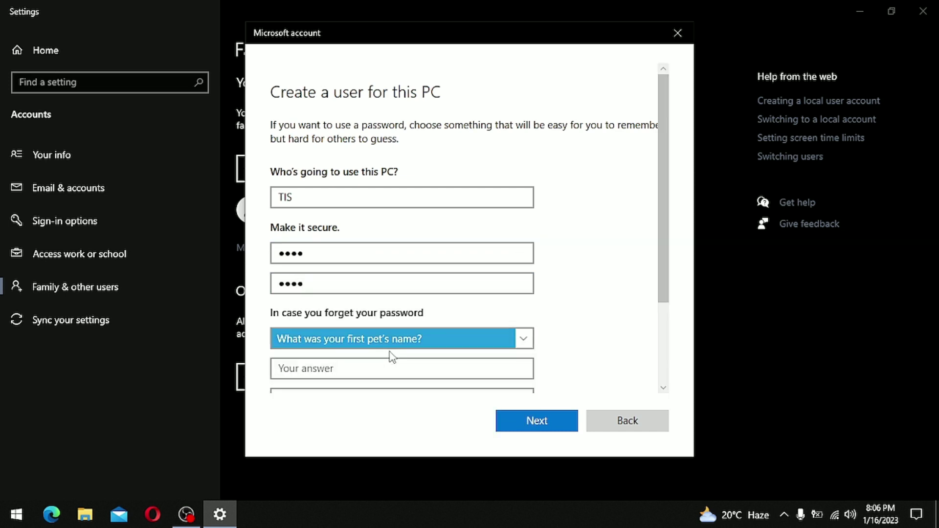
click(363, 368)
text(d)
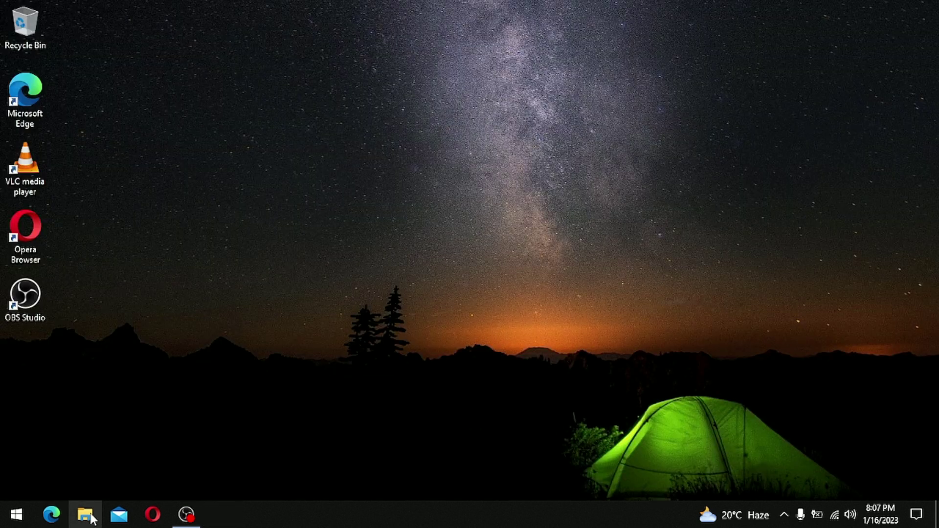
click(87, 516)
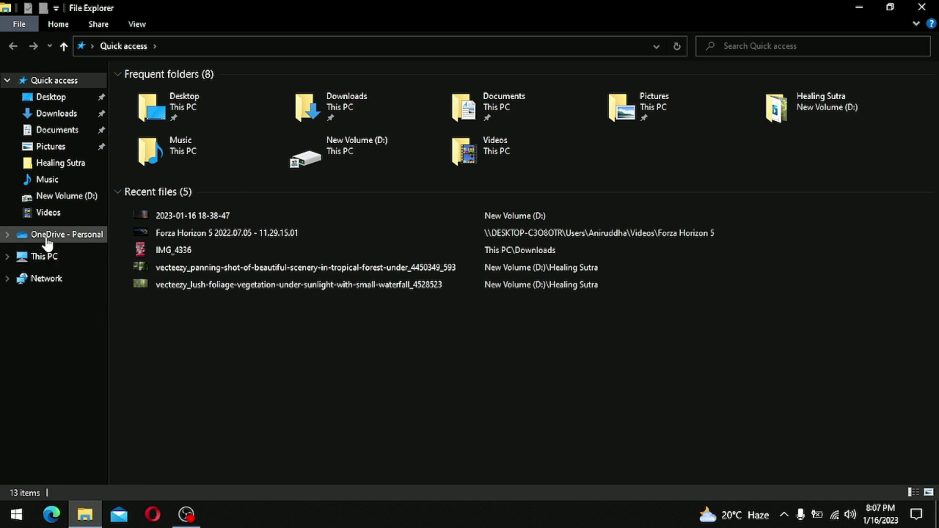
Step: In This PC, show the Sharing properties of New Volume (D:)
click(46, 257)
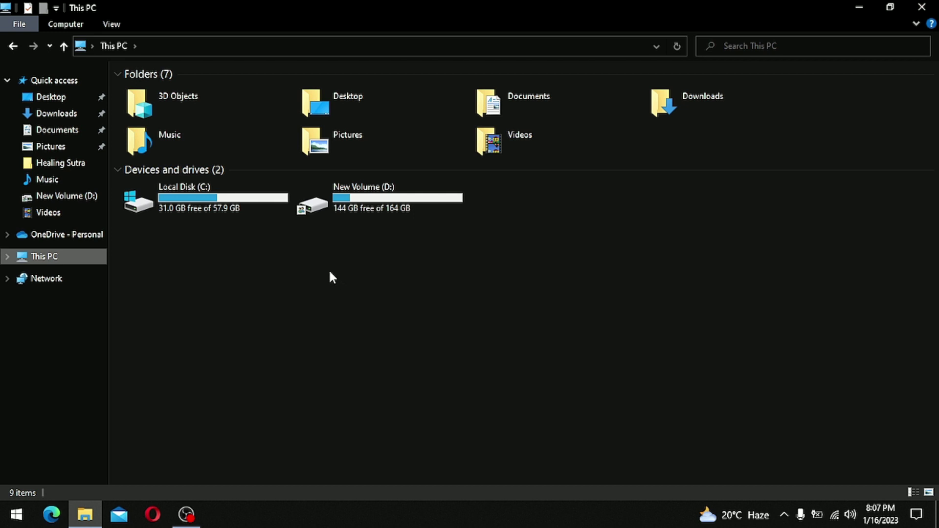
click(342, 209)
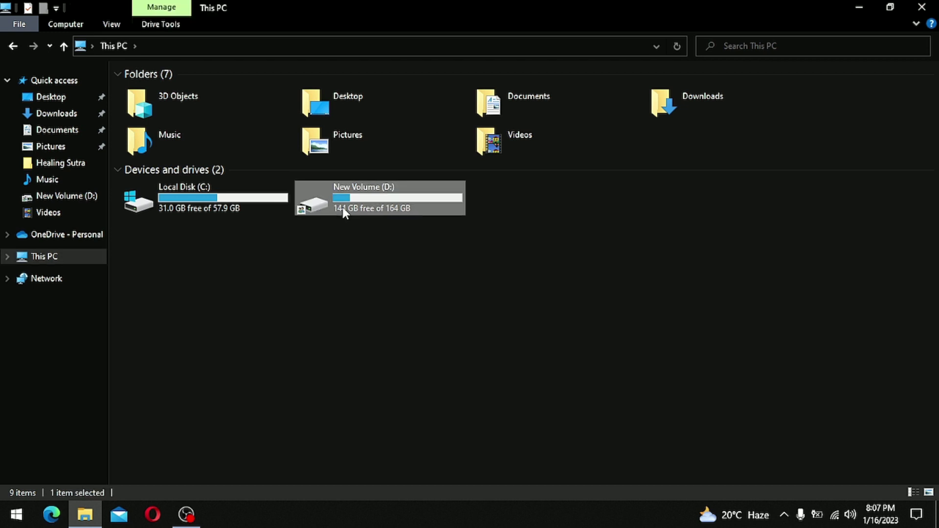
right_click(385, 203)
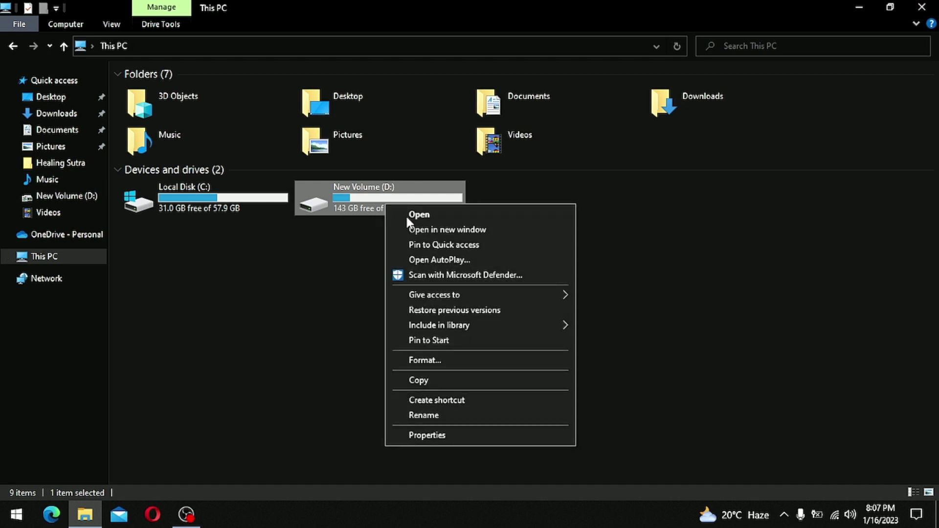
click(449, 435)
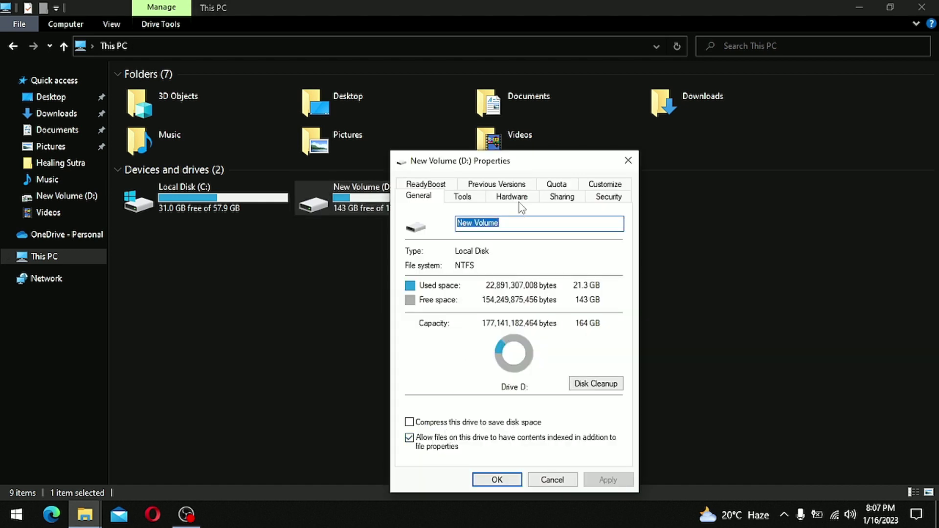
click(571, 198)
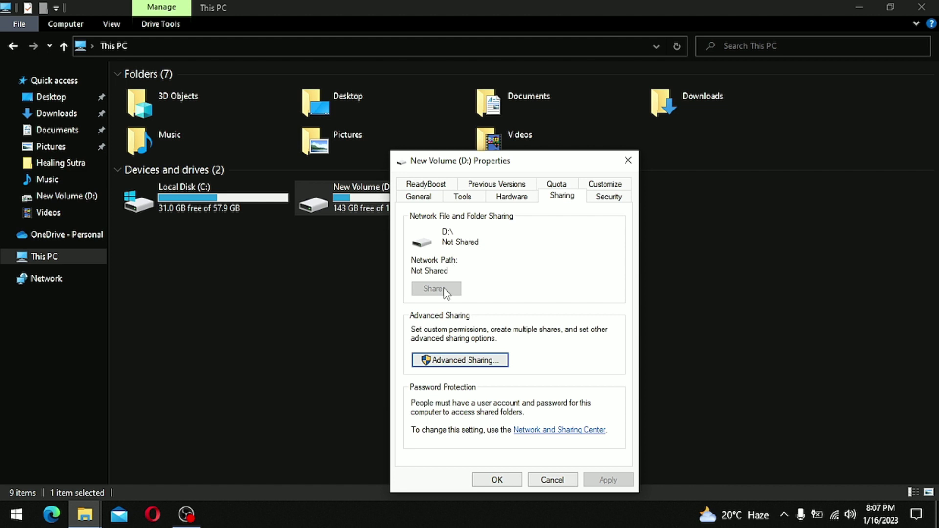
Step: Share the drive as D via Advanced Sharing and remove Everyone from its permissions
click(475, 361)
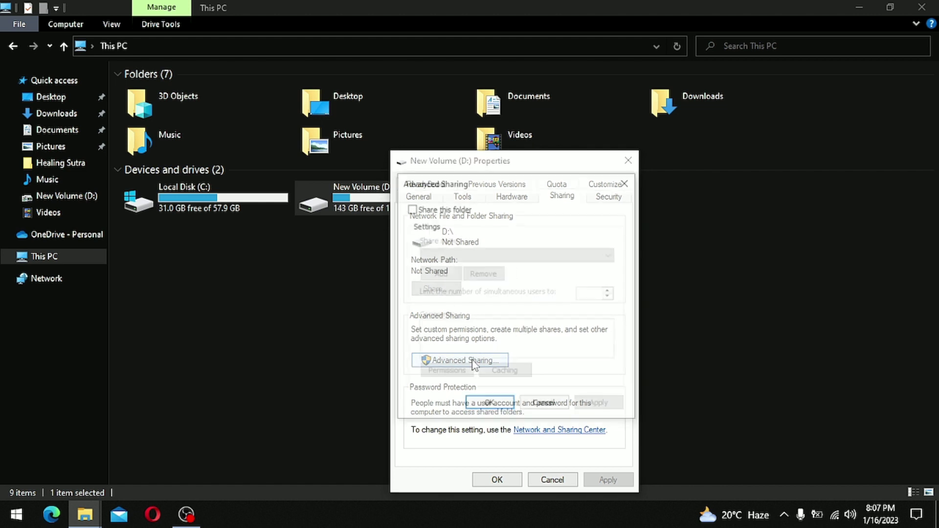
click(436, 209)
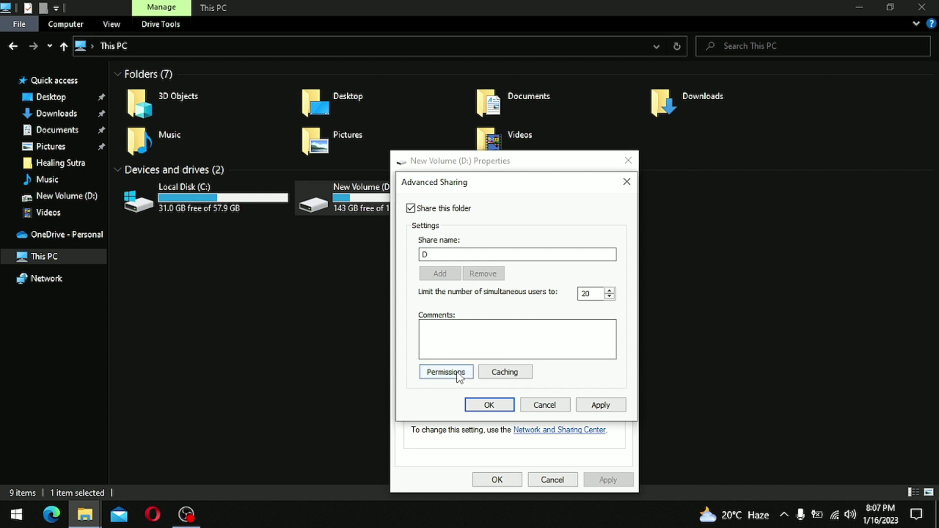
click(455, 372)
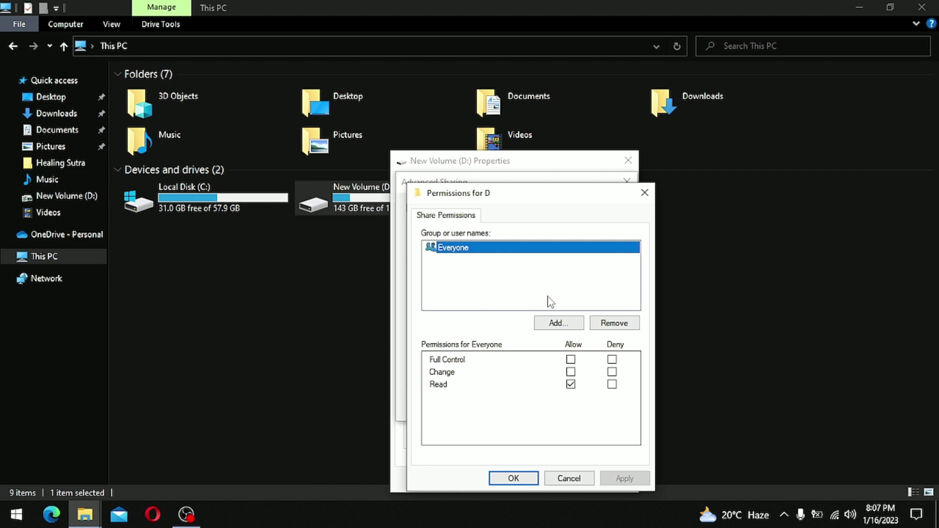
click(614, 323)
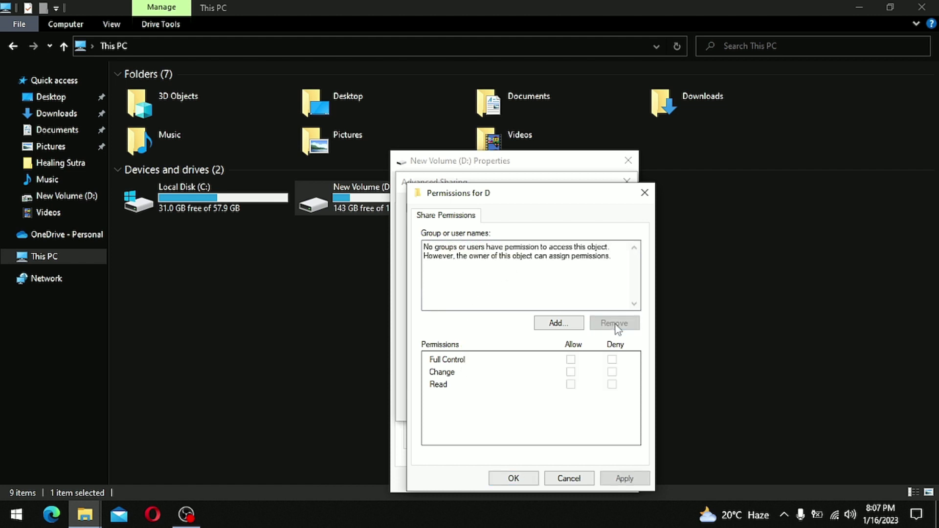
Step: Add user TIS to the share permissions with Full Control and apply
click(569, 324)
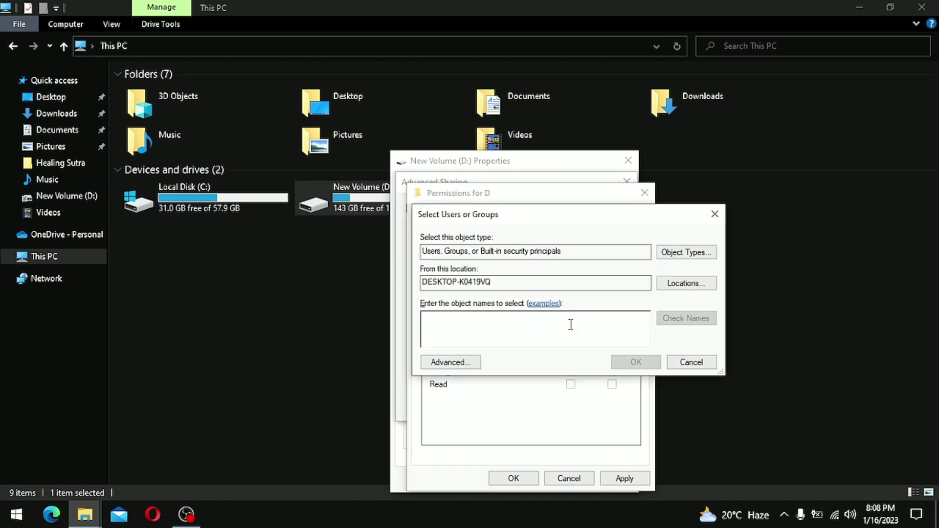
text(TIS)
click(679, 318)
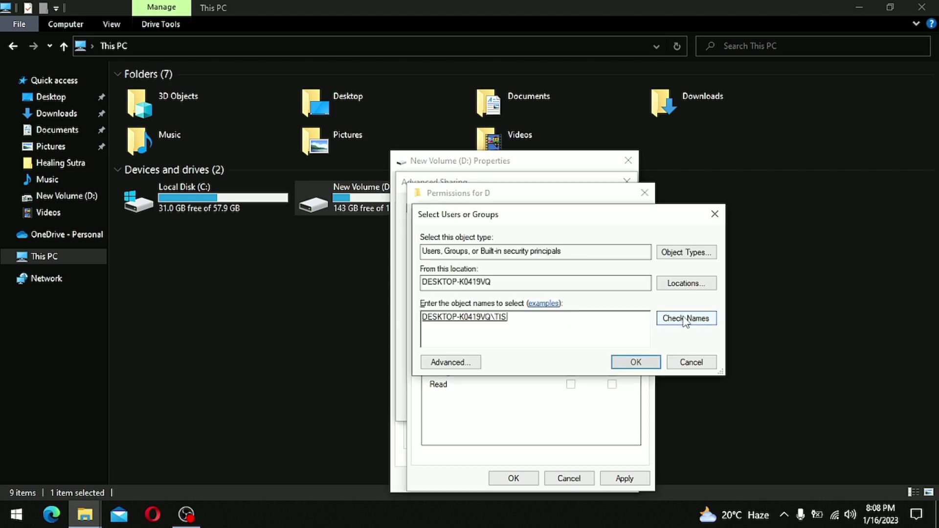
click(469, 321)
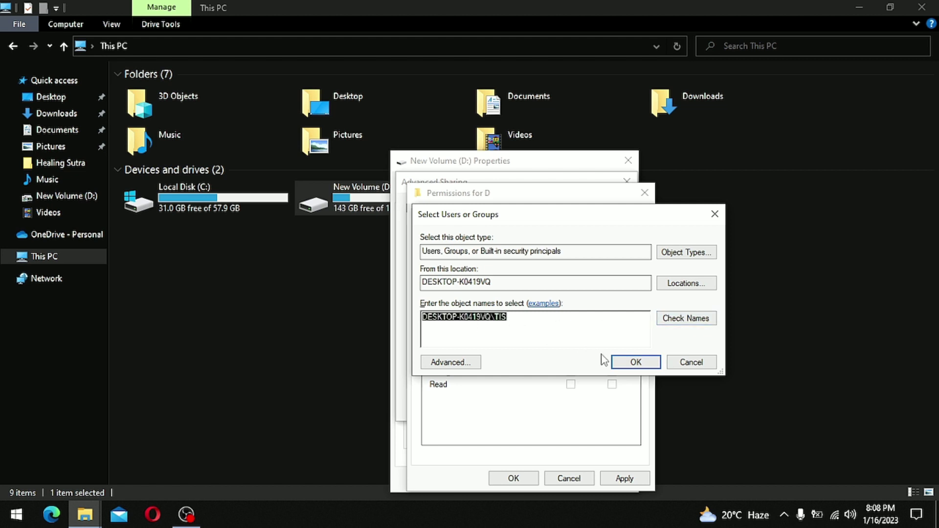
click(633, 363)
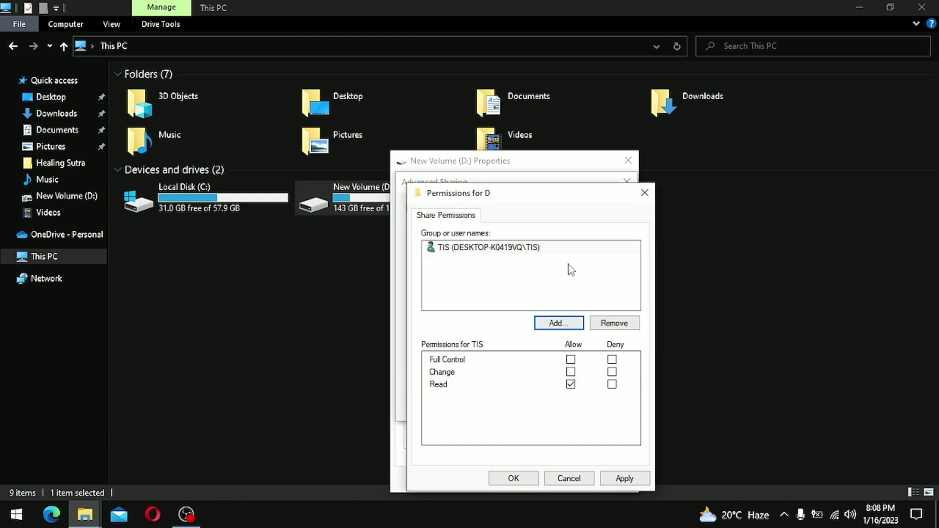
click(572, 360)
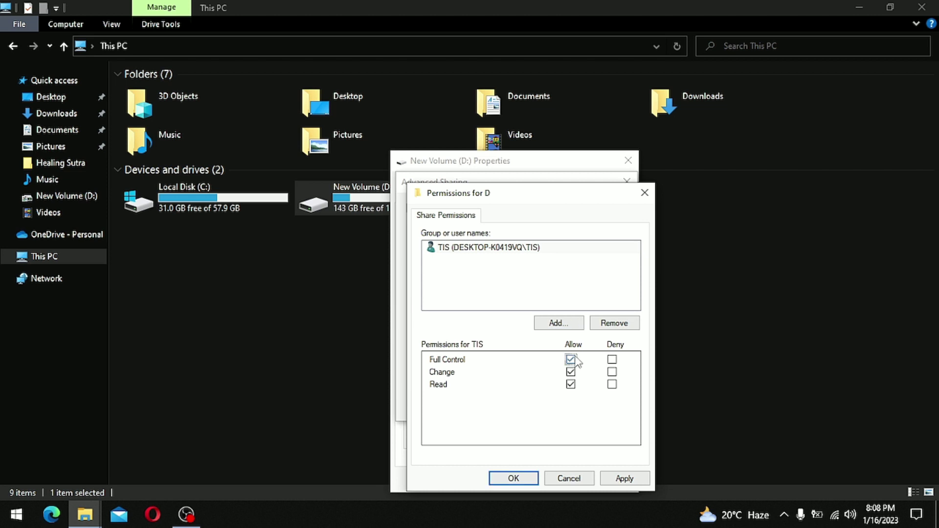
click(625, 481)
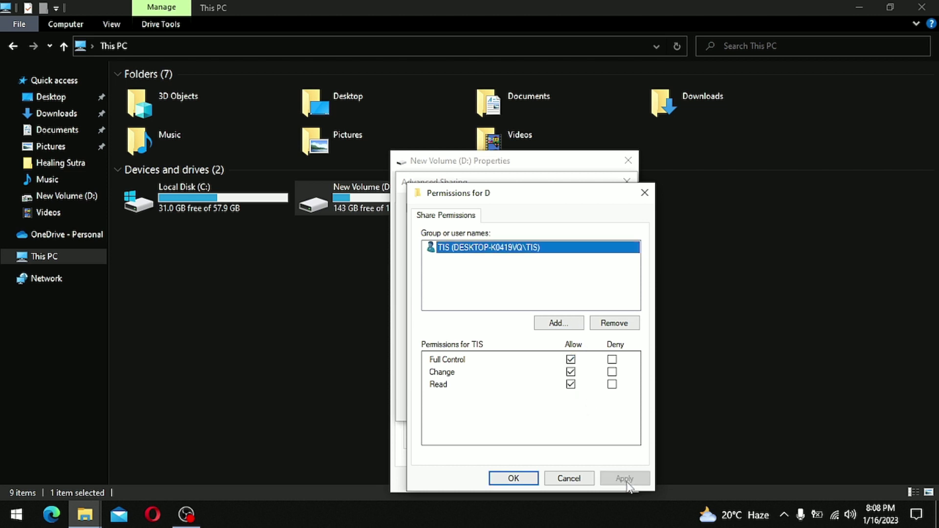
Step: Confirm sharing drive D on the network and close its properties
click(494, 479)
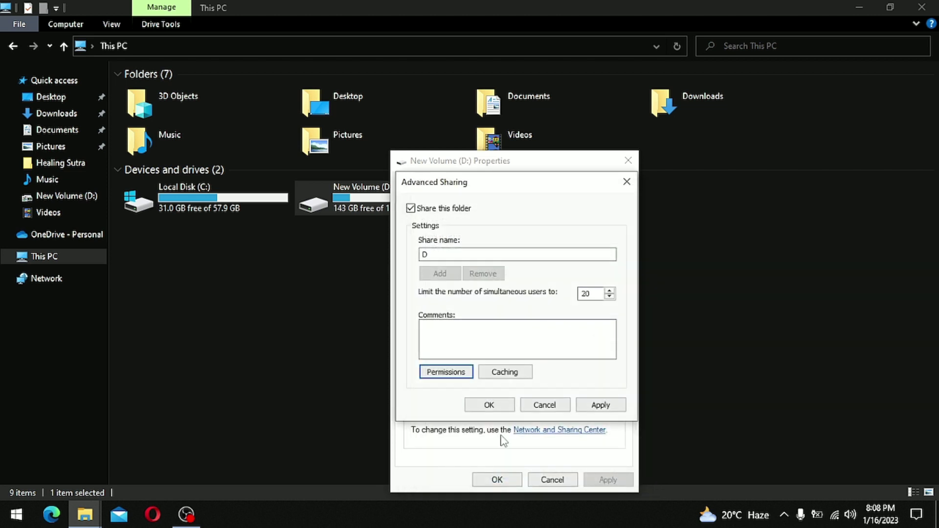
click(597, 406)
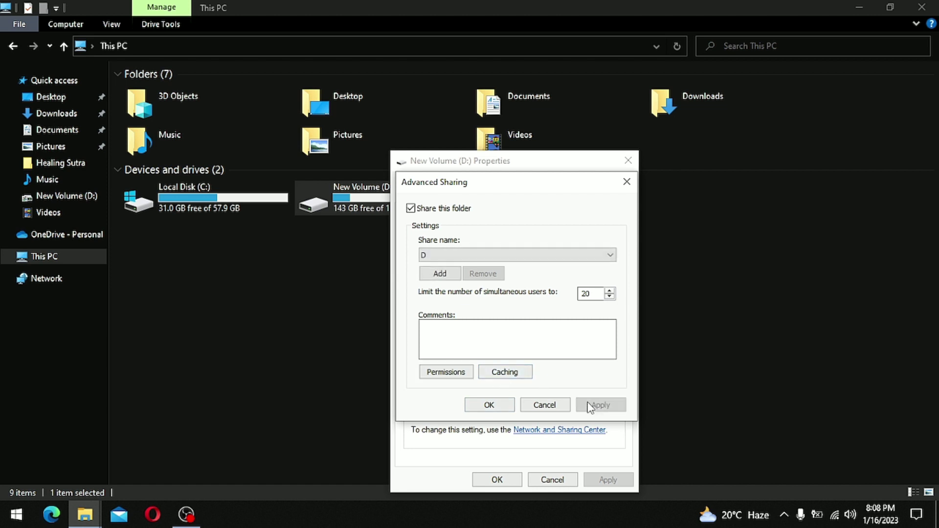
click(508, 406)
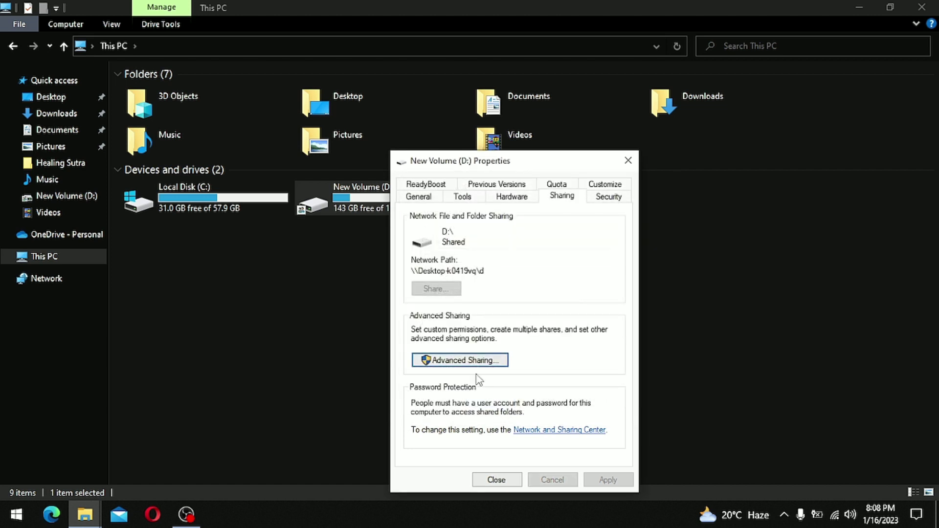
click(502, 480)
click(536, 339)
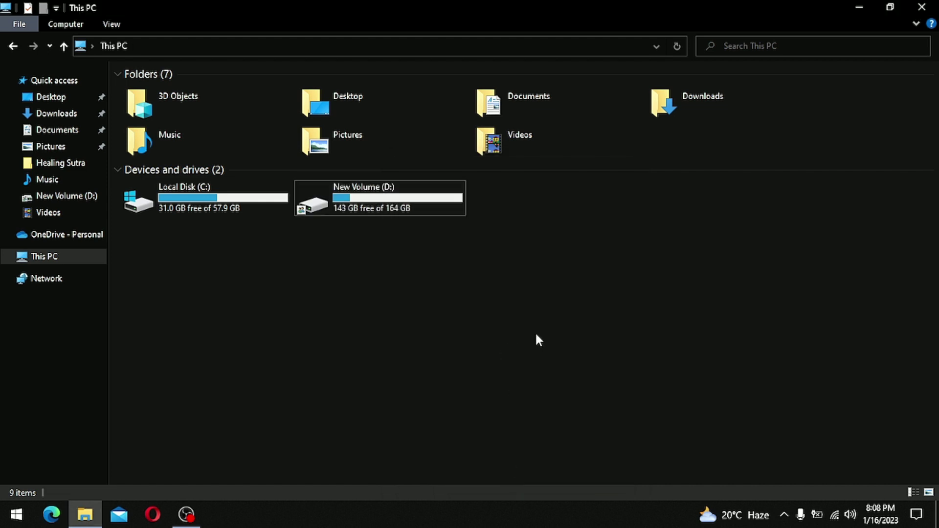
Step: Reach the network adapters list from the tray's Network & Internet settings
right_click(834, 520)
click(843, 498)
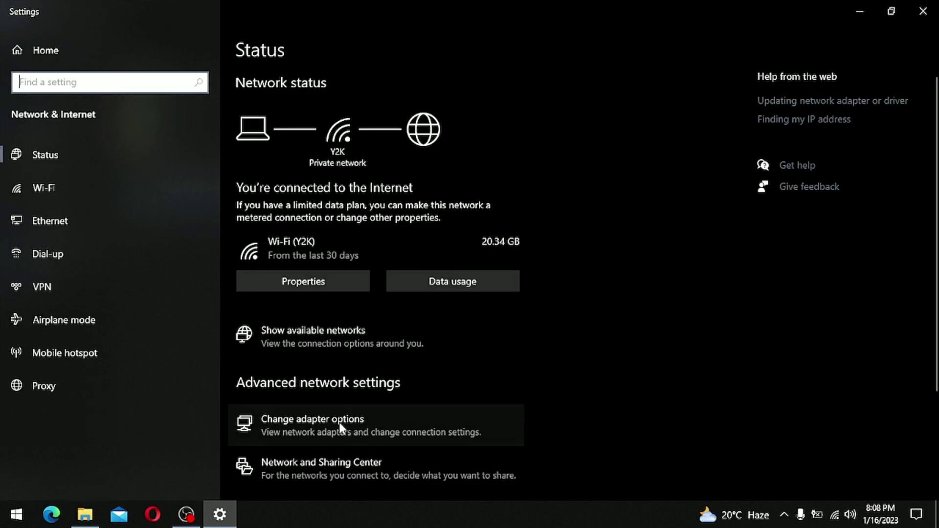
click(339, 422)
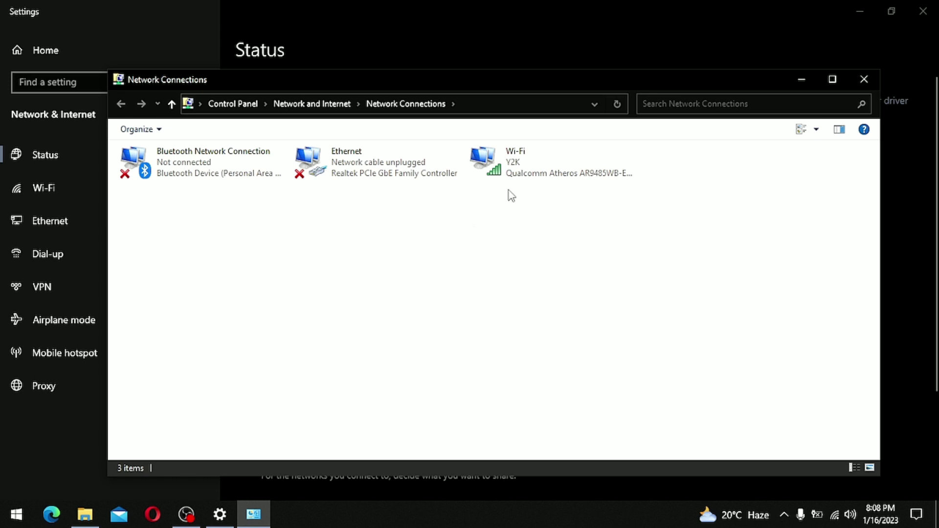
click(530, 175)
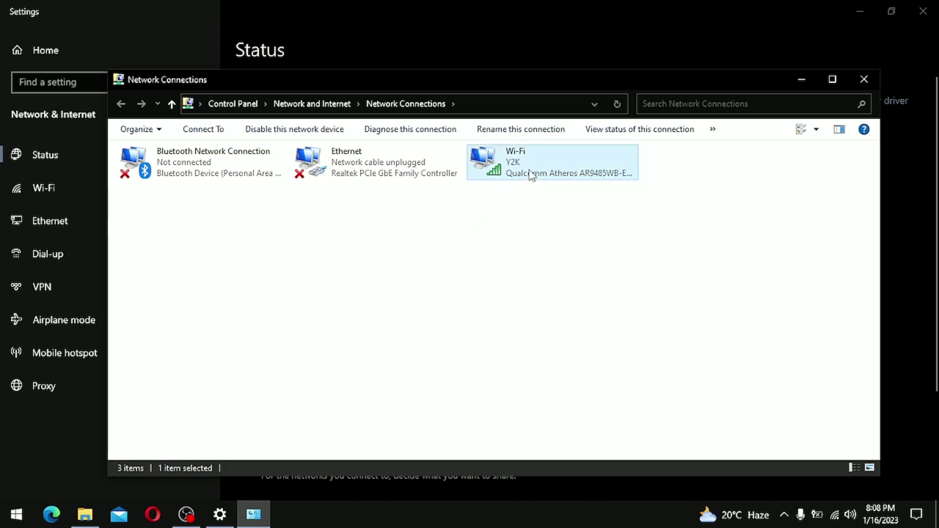
Step: View the Wi-Fi connection status details and pick out the PC's IPv4 address
right_click(531, 174)
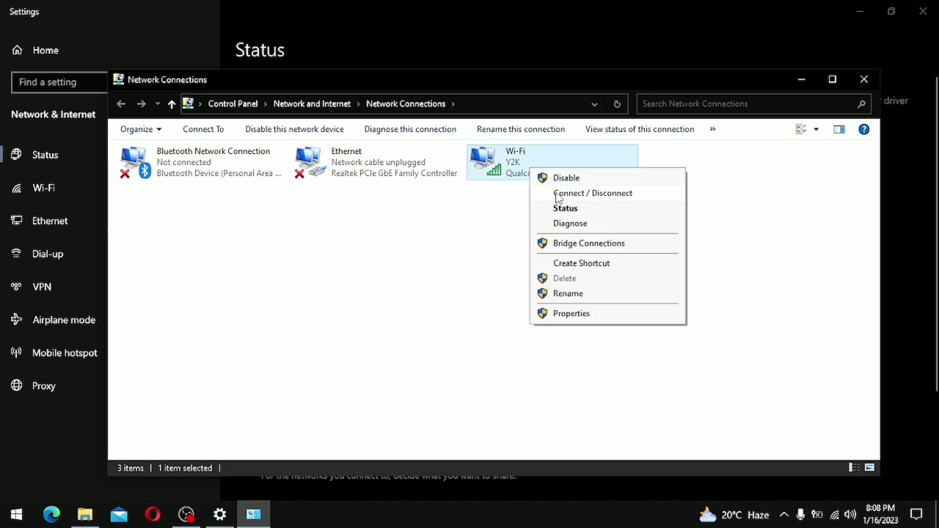
click(592, 213)
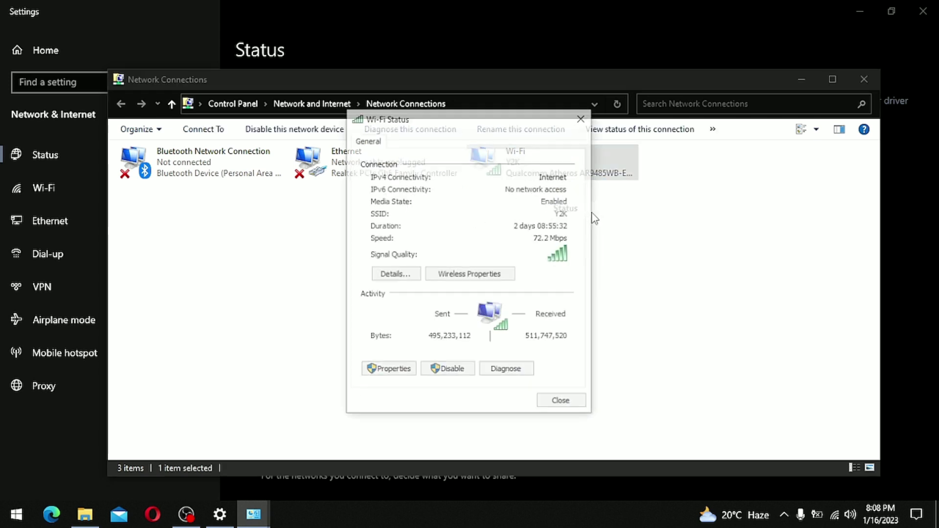
click(390, 275)
click(489, 241)
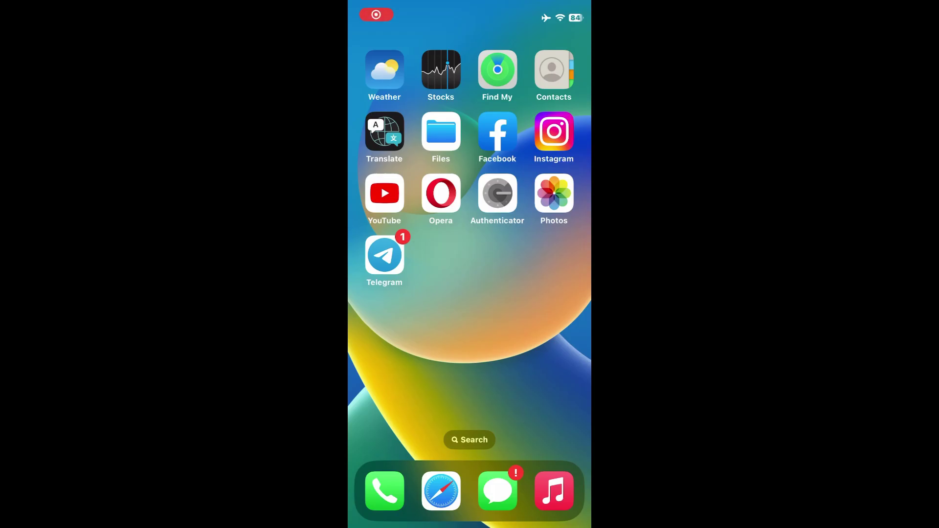
Step: Connect Files to server smb://192.168.0.143 as registered user TIS
click(441, 132)
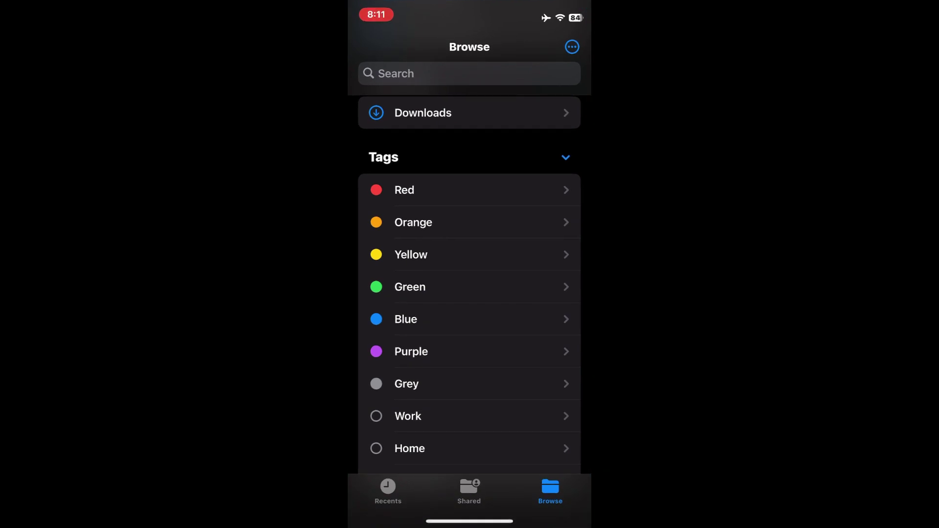
click(571, 47)
click(480, 104)
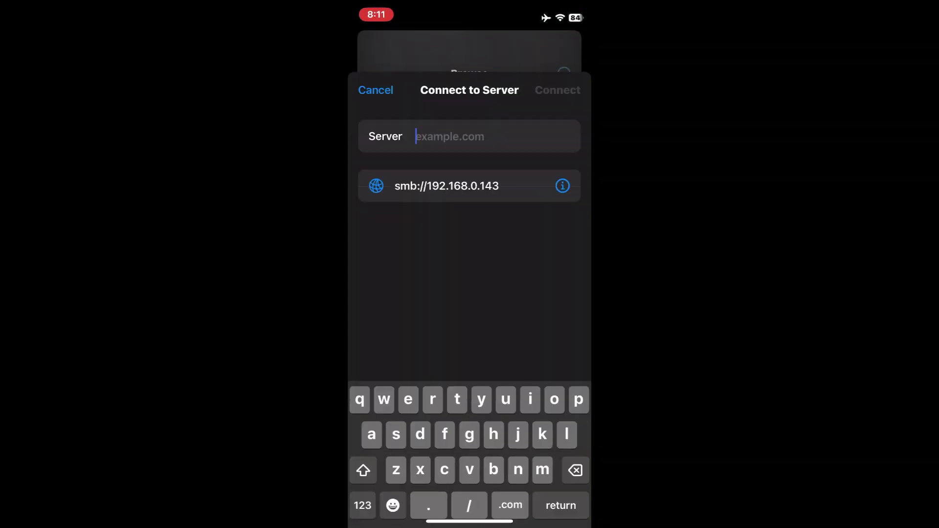
text(smb://)
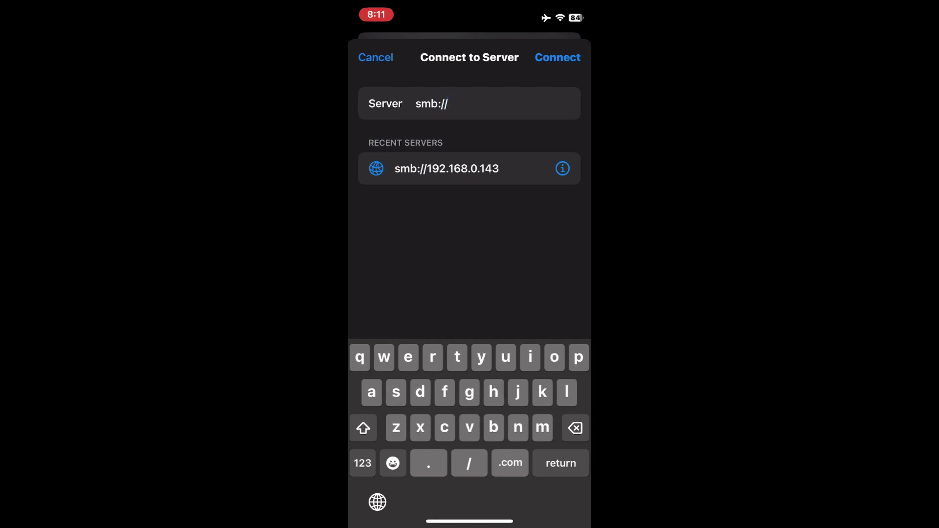
click(363, 463)
text(192.168.0.14)
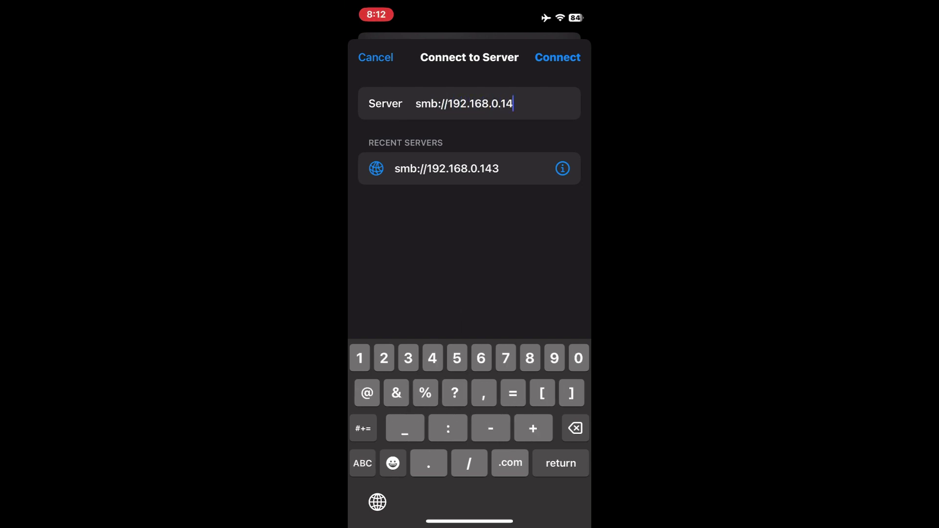
click(447, 168)
click(409, 160)
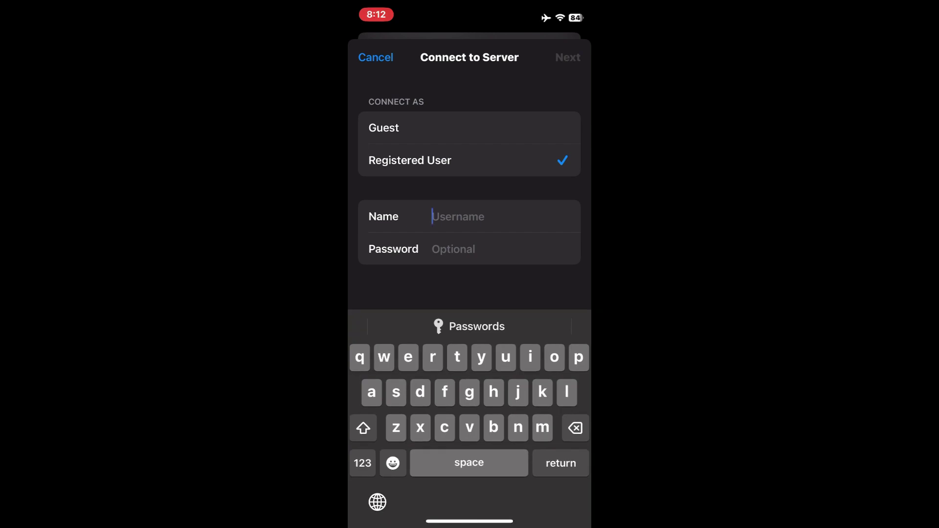
text(TI)
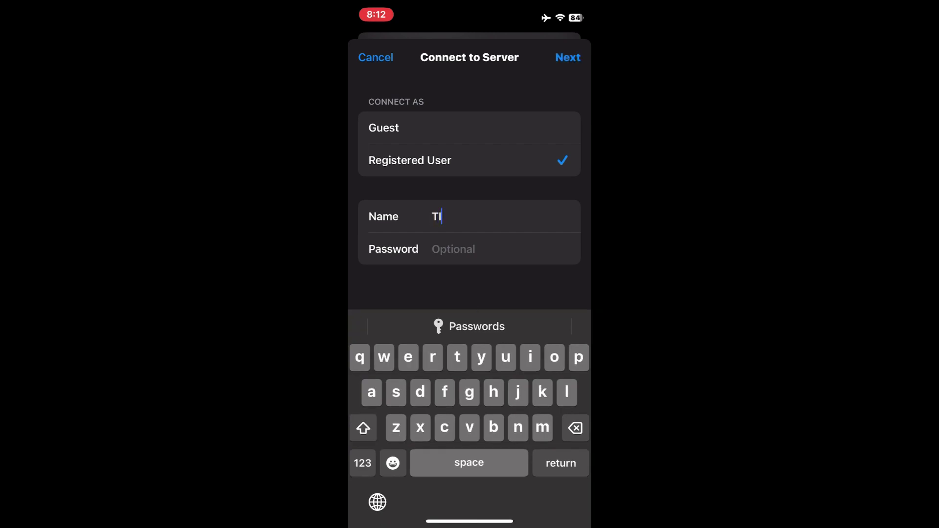
text(S)
key(Return)
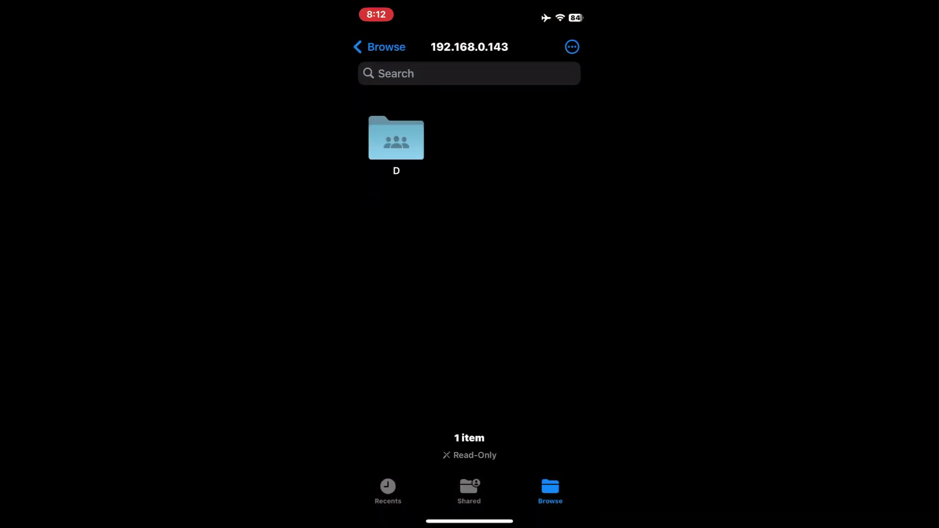
Step: Save the Ocean - 19609 video from D > Laptop HDD Media to the iPhone, then check Photos
click(396, 139)
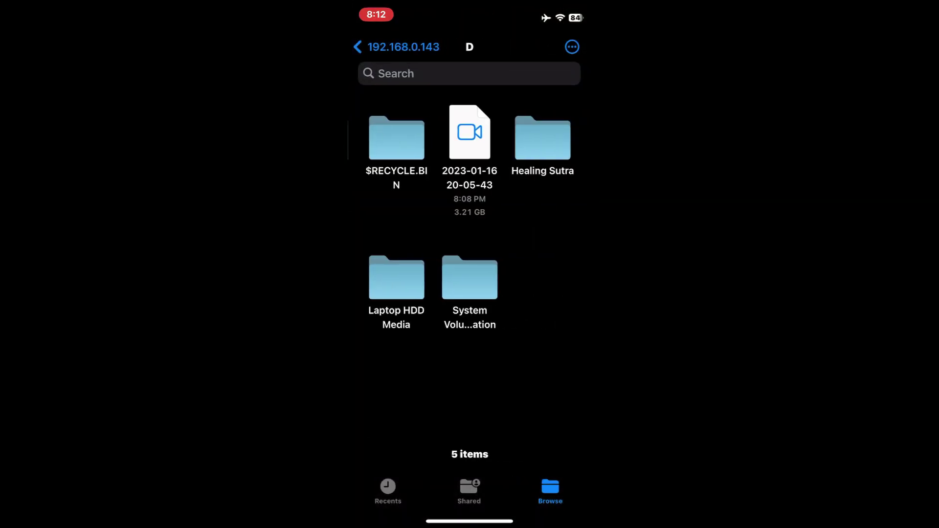
click(396, 283)
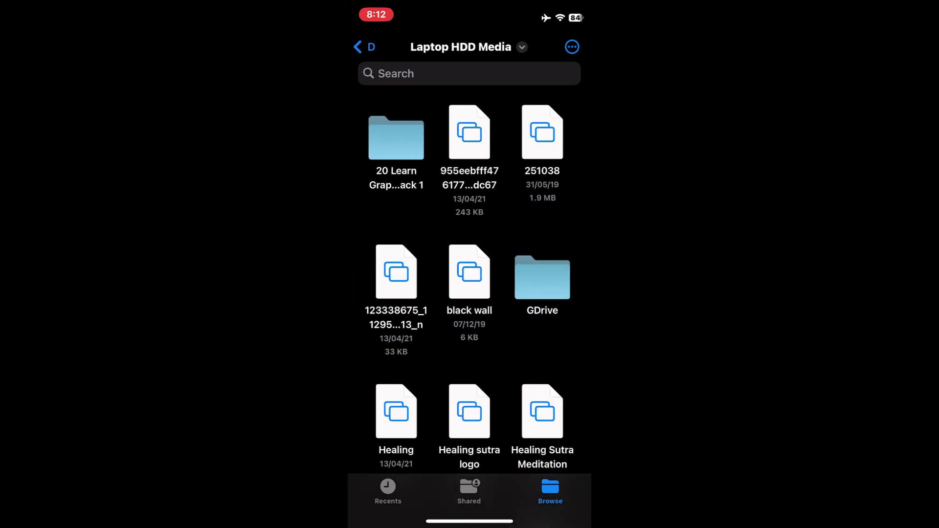
scroll(469, 294, down, 5)
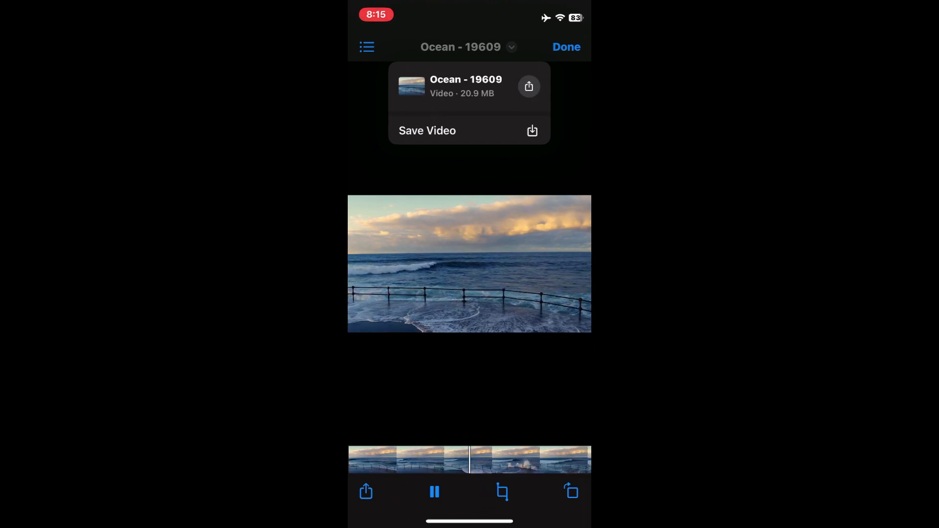
click(528, 86)
drag(470, 440, 470, 230)
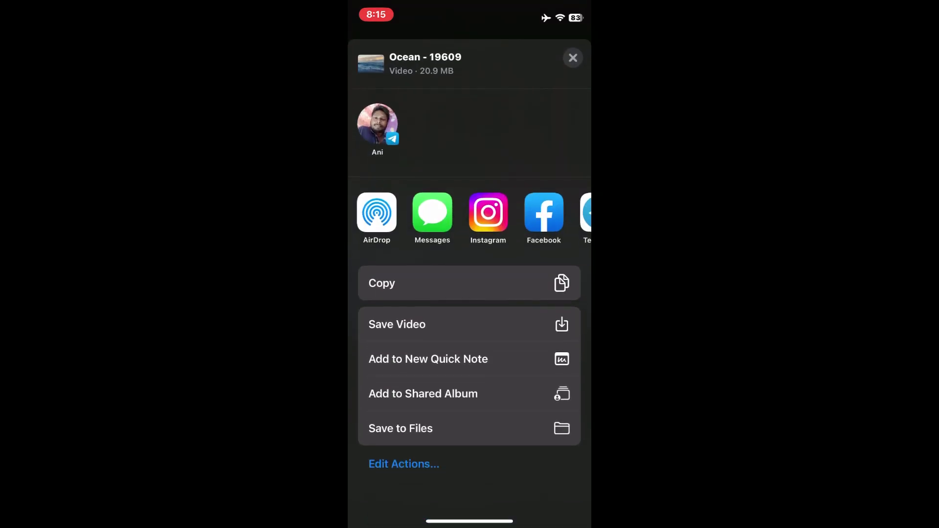
click(396, 324)
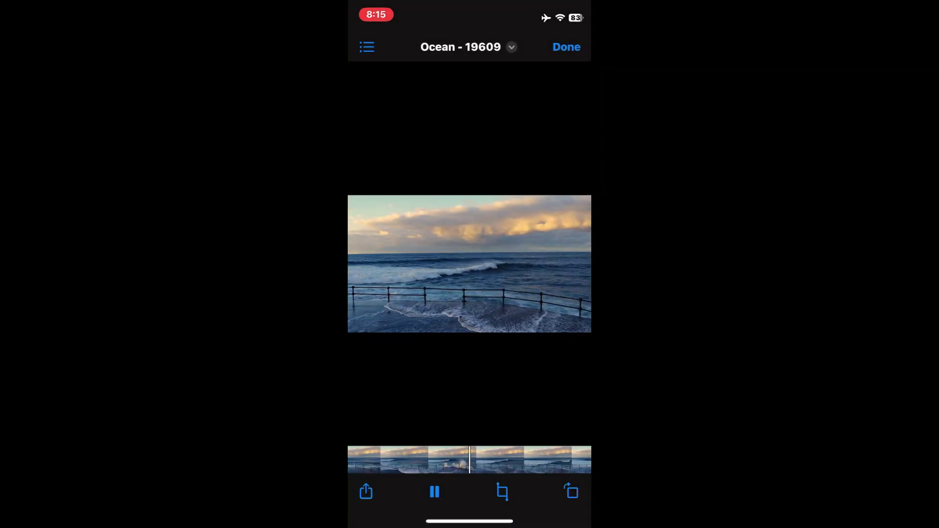
drag(470, 521, 470, 294)
click(552, 194)
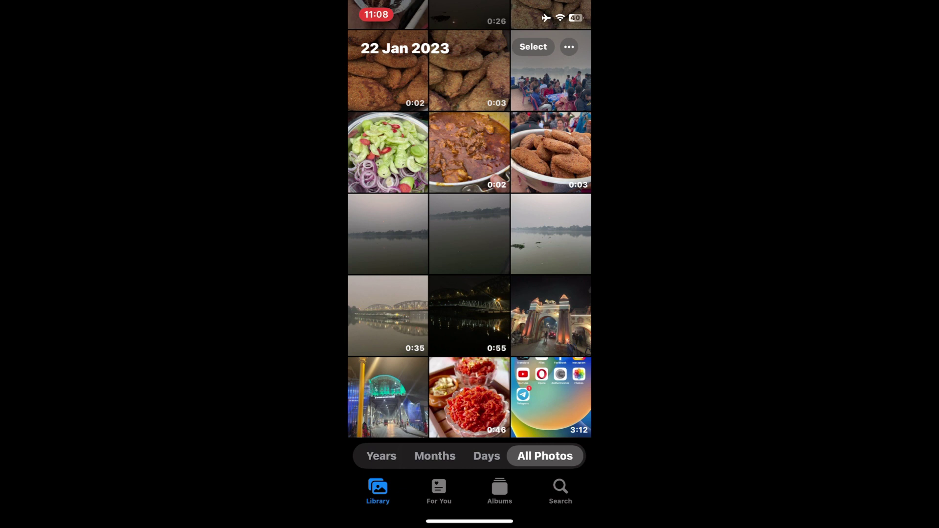
Step: Share the cutlet-bowl video and choose Save to Files
click(551, 152)
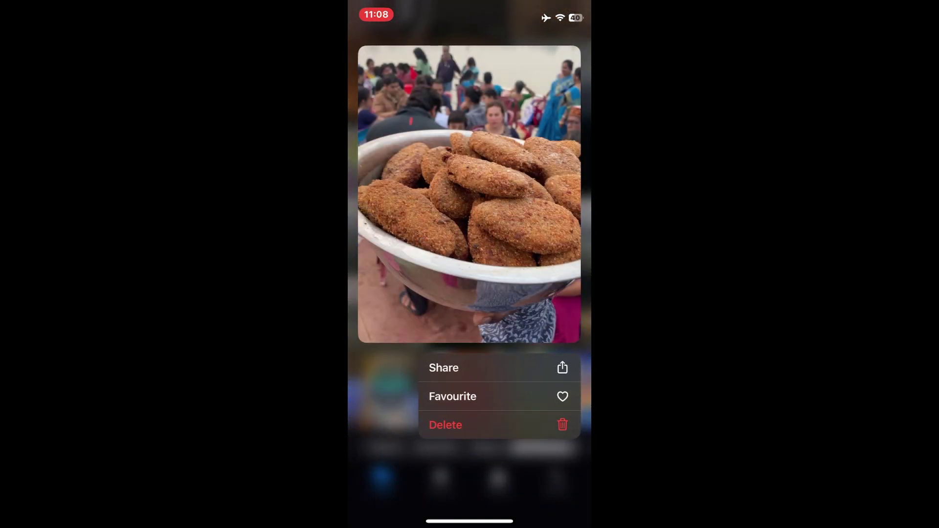
click(444, 368)
drag(470, 440, 469, 169)
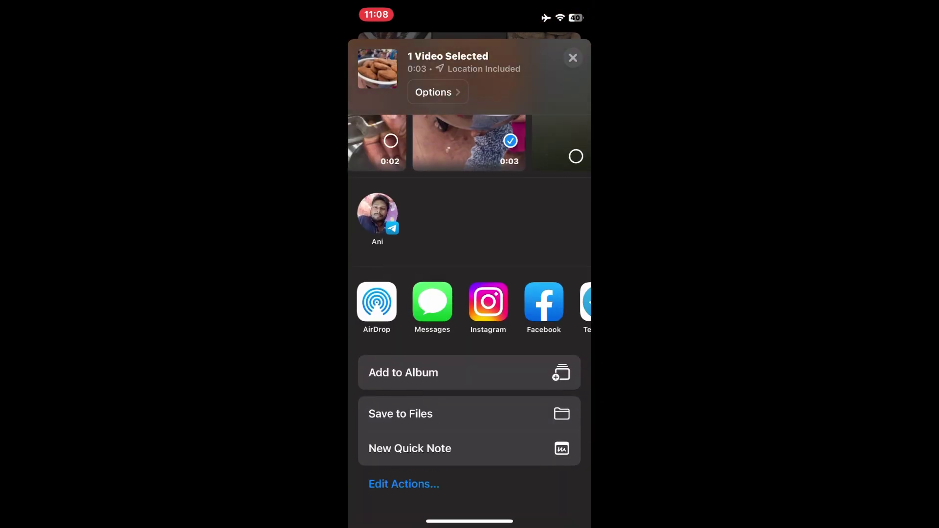
click(400, 414)
Step: Pick folder D on server 192.168.0.143 as the destination and save the video there
click(374, 57)
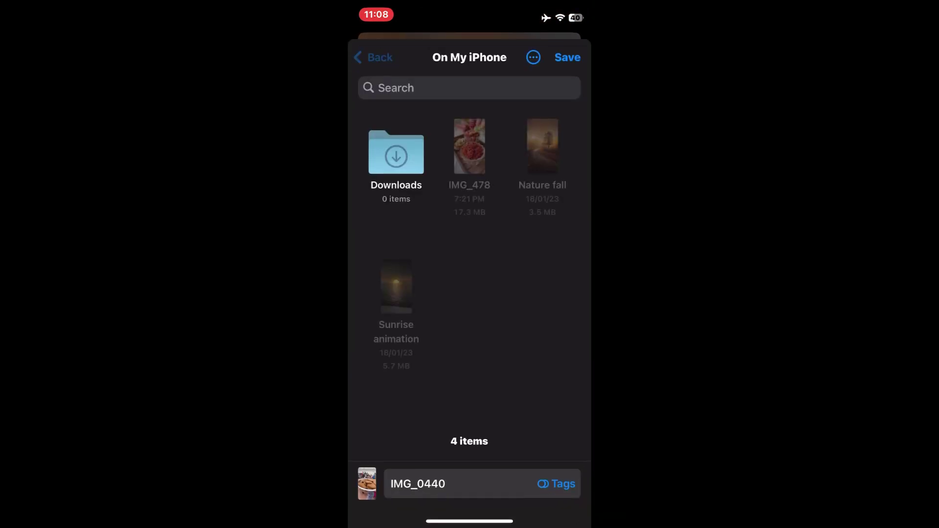
click(441, 346)
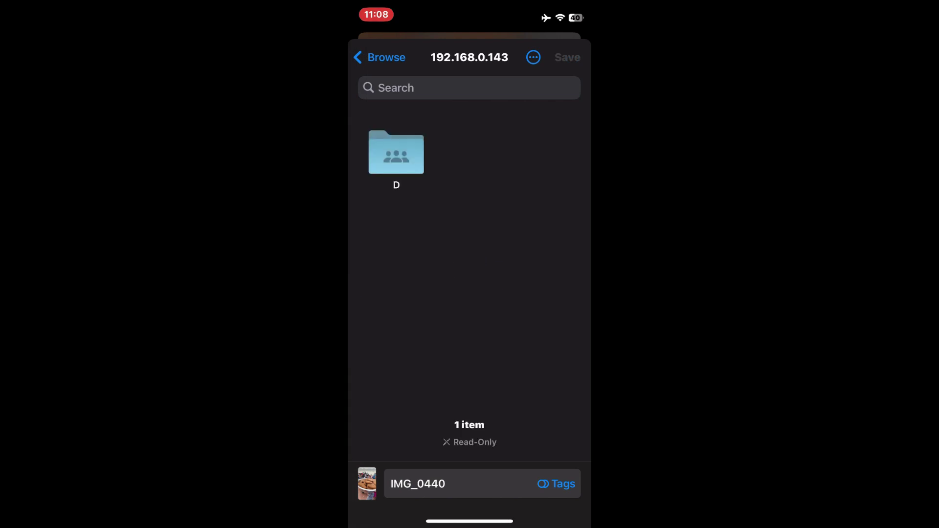
click(397, 154)
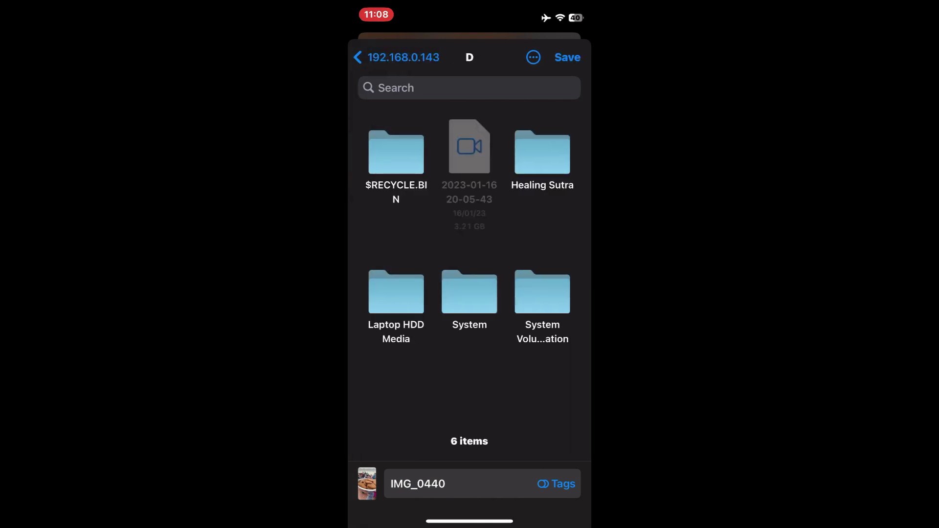
click(568, 57)
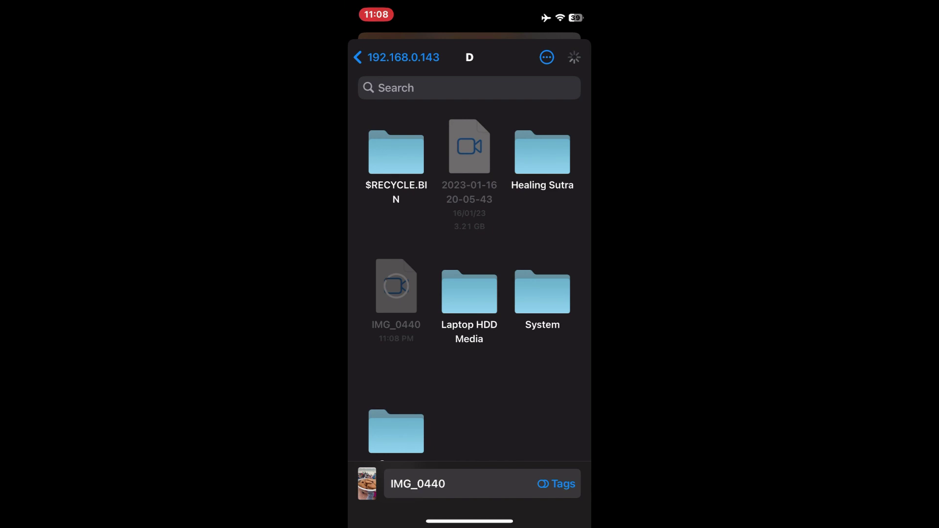